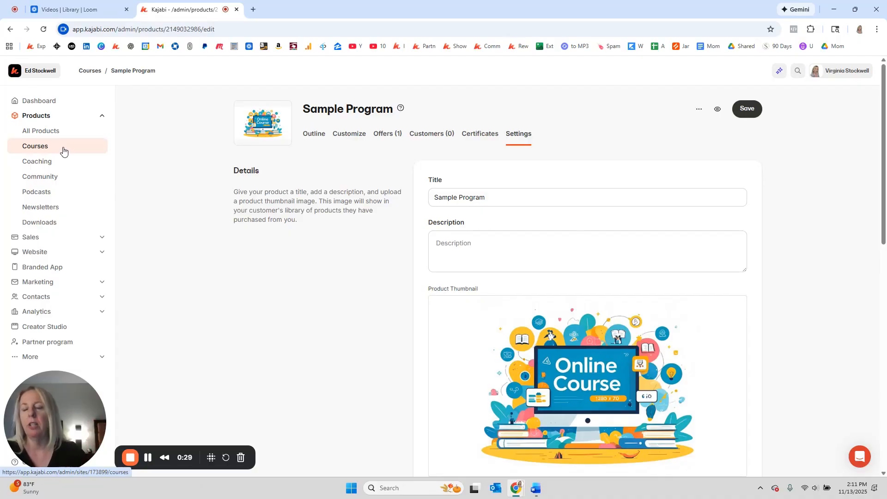
# Start a new offer from the sales offers list and title it "Buy One Get One"
pyautogui.click(38, 242)
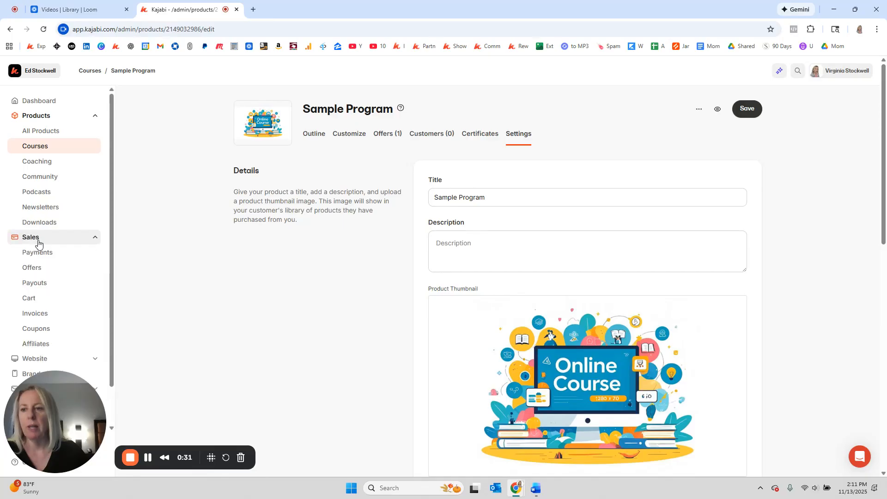
pyautogui.click(36, 269)
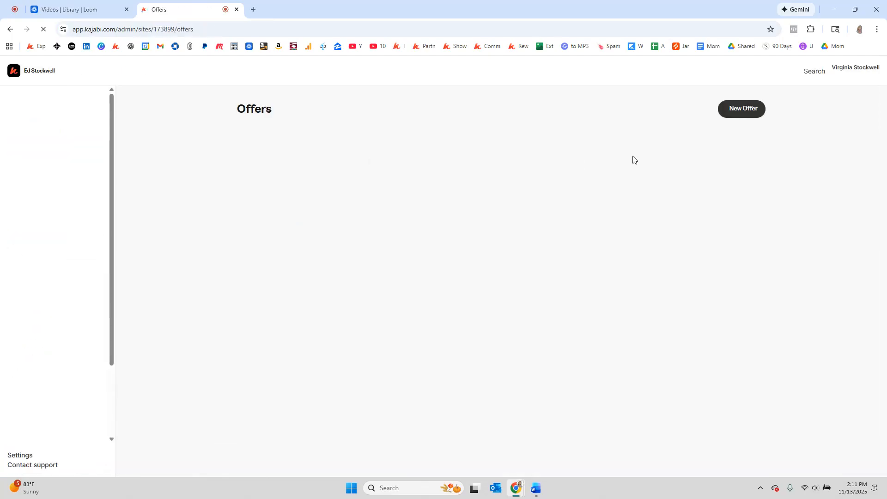
pyautogui.click(735, 252)
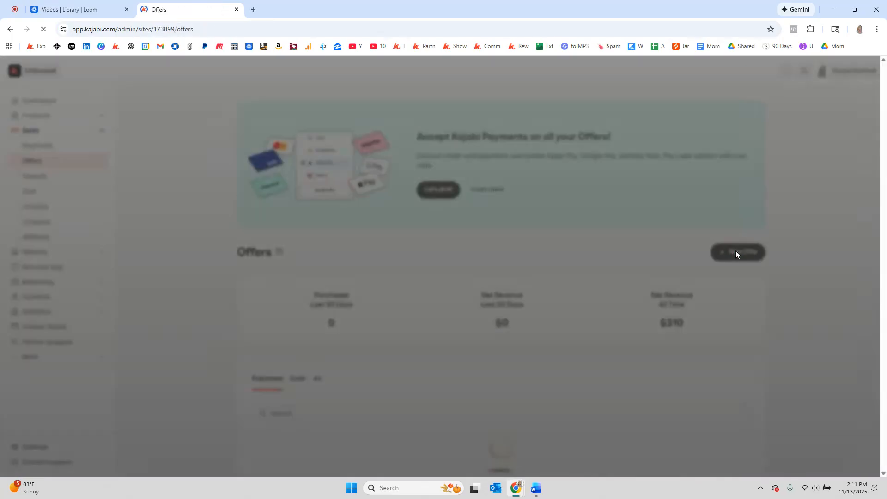
pyautogui.click(68, 166)
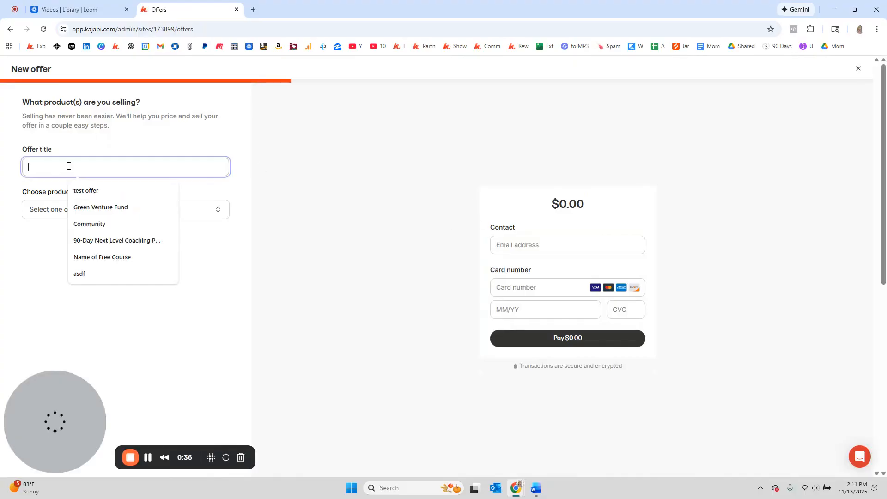
pyautogui.write('Buy One Get One')
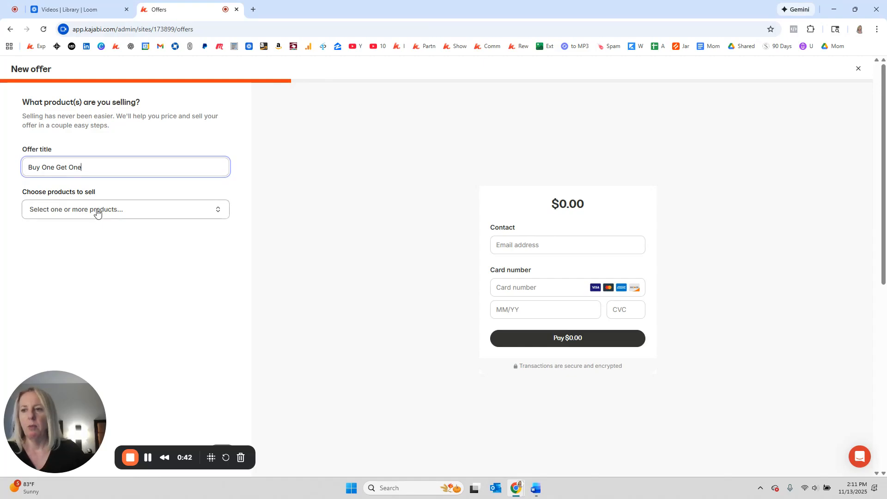
# Select Sample Program as the product sold in the new offer
pyautogui.click(67, 211)
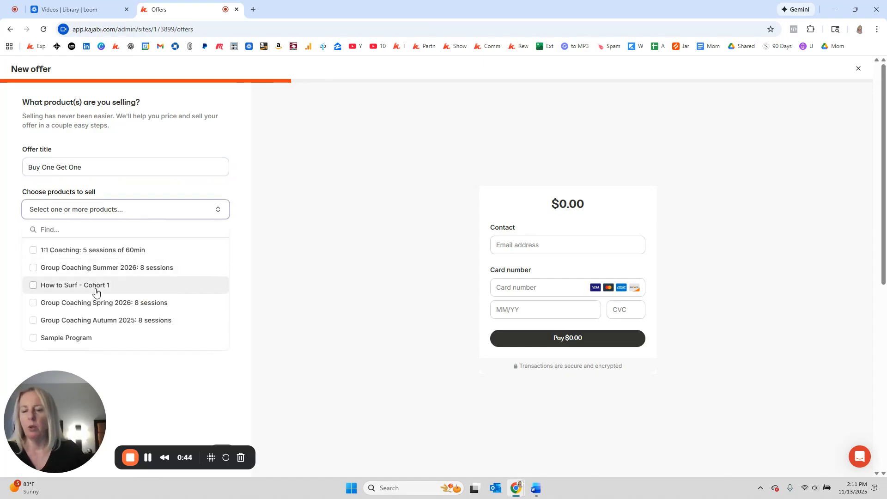
pyautogui.click(34, 340)
pyautogui.click(256, 315)
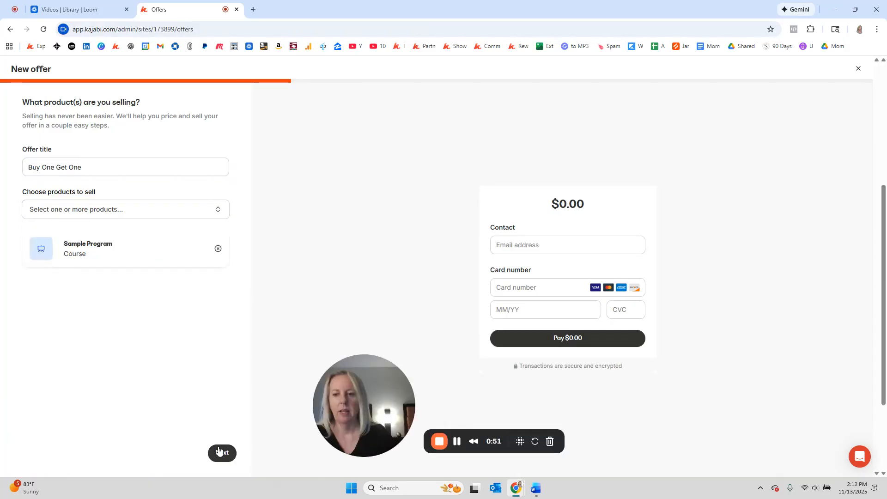
# Price the offer at 100 USD as a one-time payment and choose Kajabi Payments as the payment provider
pyautogui.click(222, 453)
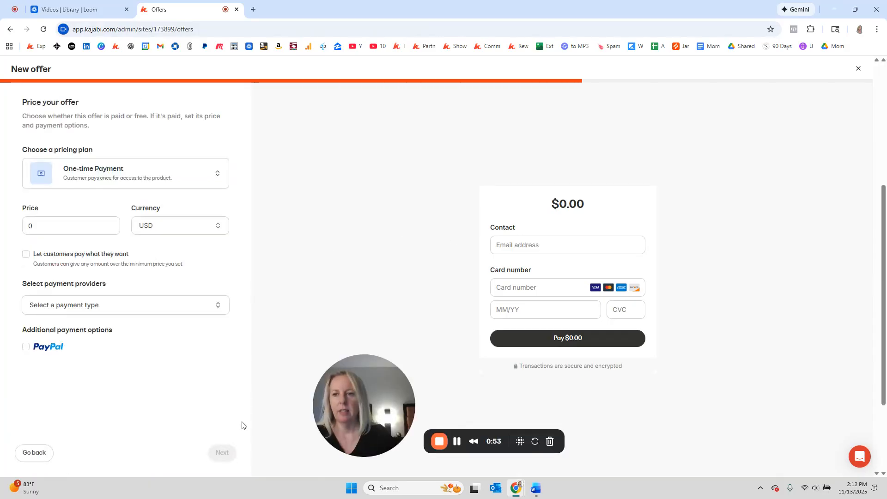
pyautogui.click(64, 226)
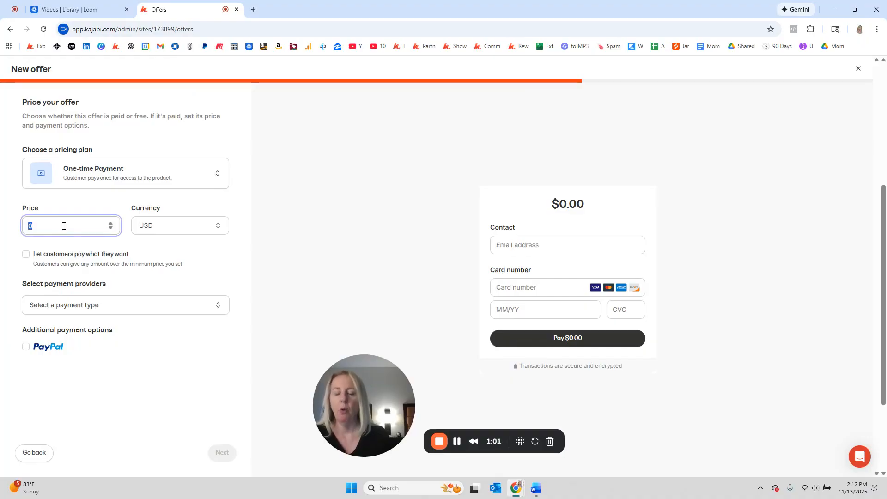
pyautogui.write('100')
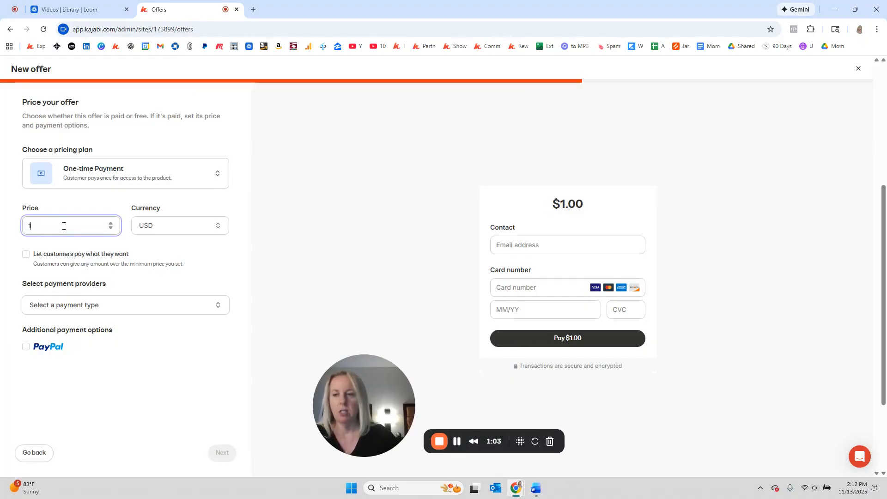
pyautogui.click(90, 307)
pyautogui.click(60, 350)
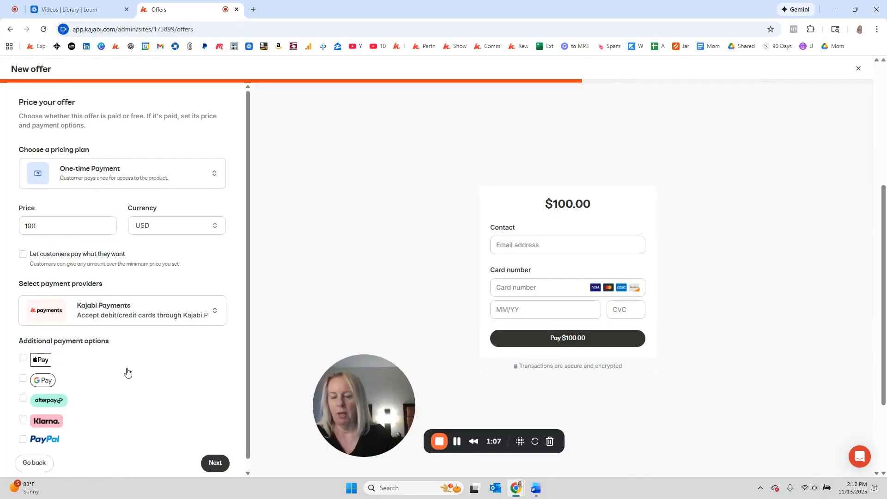
# Enable Apple Pay, Google Pay and PayPal as additional payment options for the offer
pyautogui.scroll(-1, 126, 370)
pyautogui.click(23, 351)
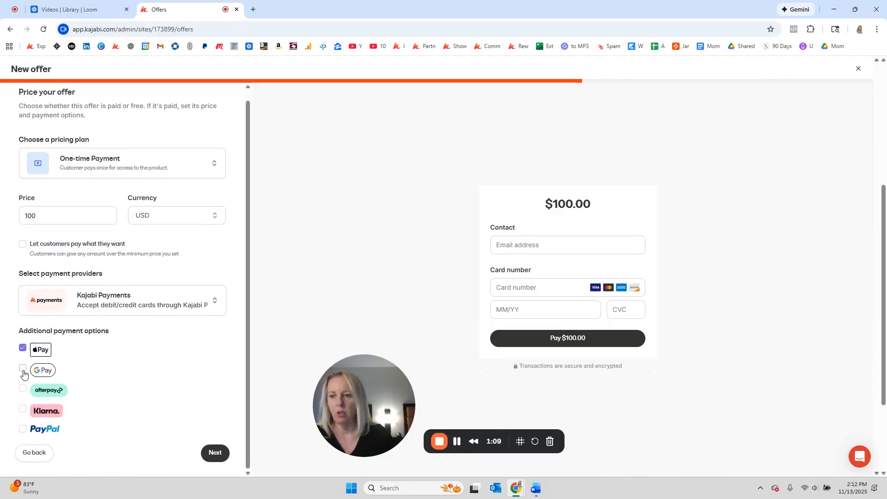
pyautogui.click(22, 370)
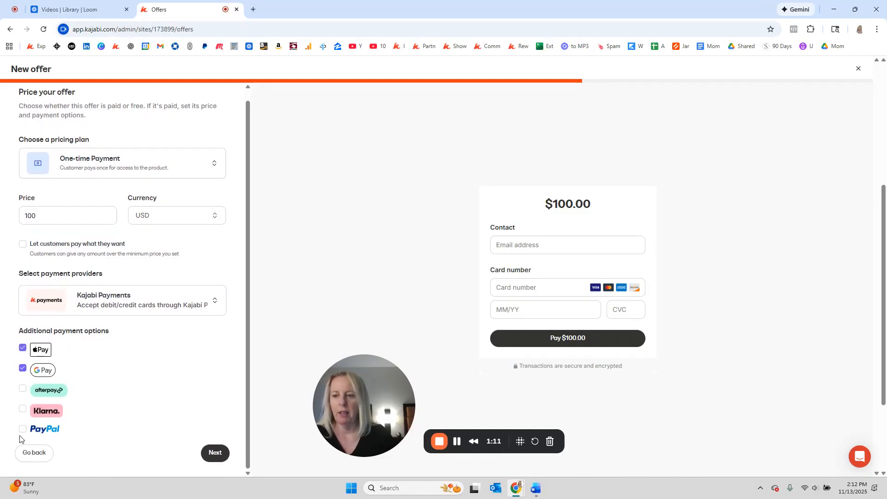
pyautogui.click(22, 429)
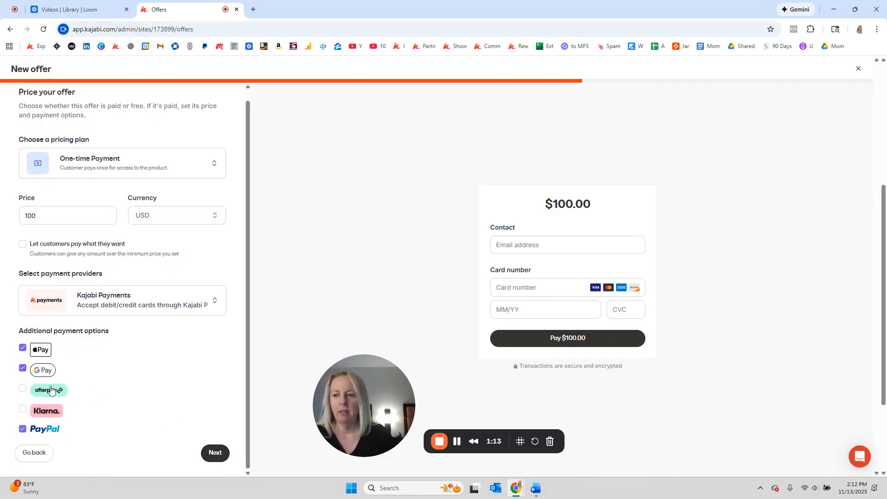
# Turn on the Name checkout field and save the finished offer
pyautogui.click(215, 452)
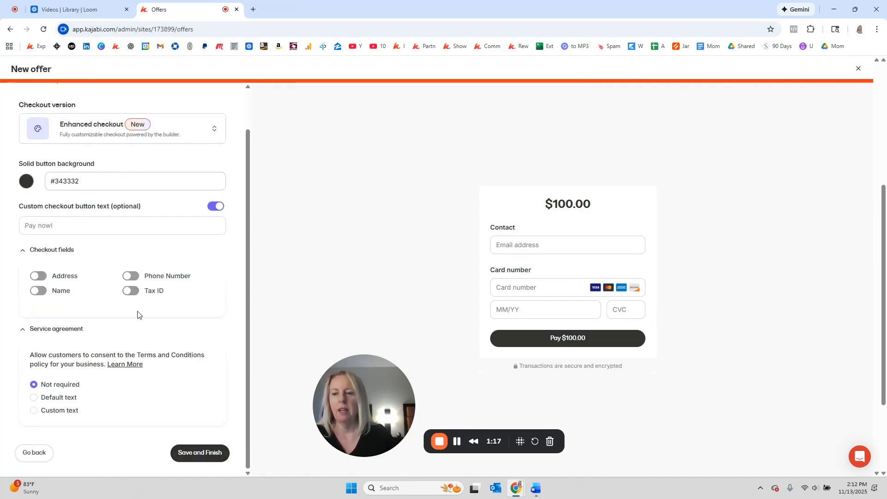
pyautogui.click(42, 292)
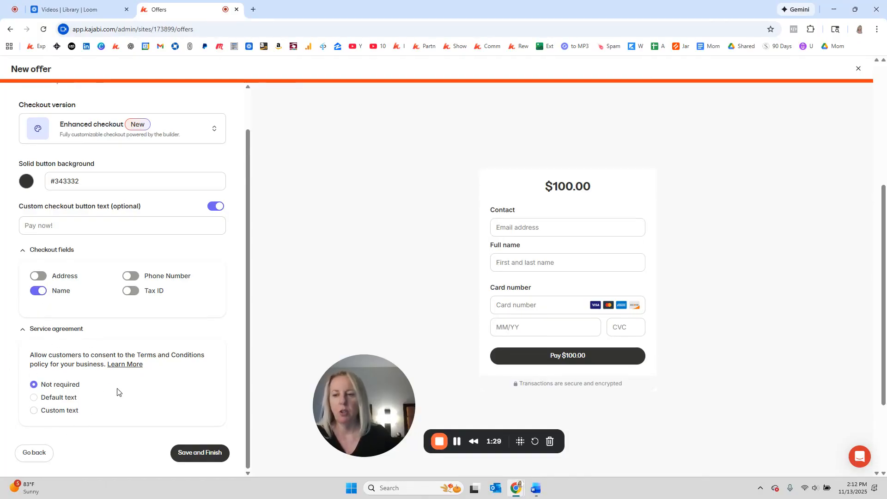
pyautogui.click(210, 453)
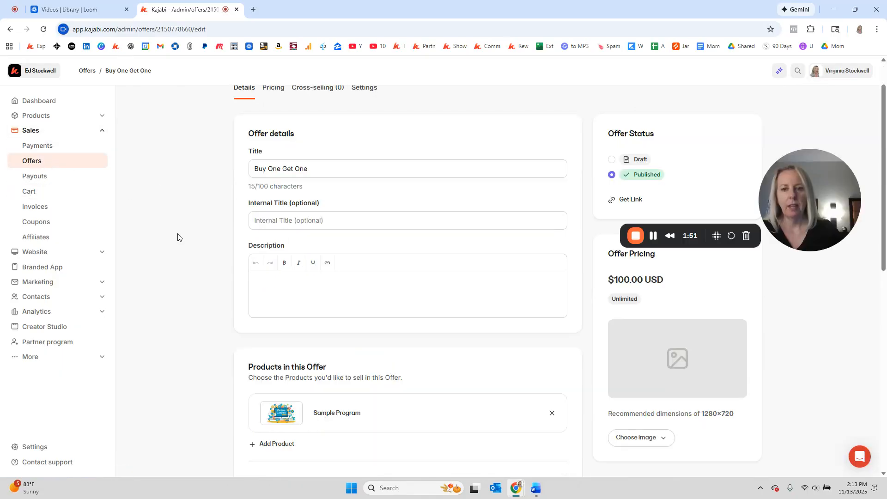
# Review the offer's details and pricing settings, including product access, post-purchase email and payment providers
pyautogui.scroll(-3, 192, 236)
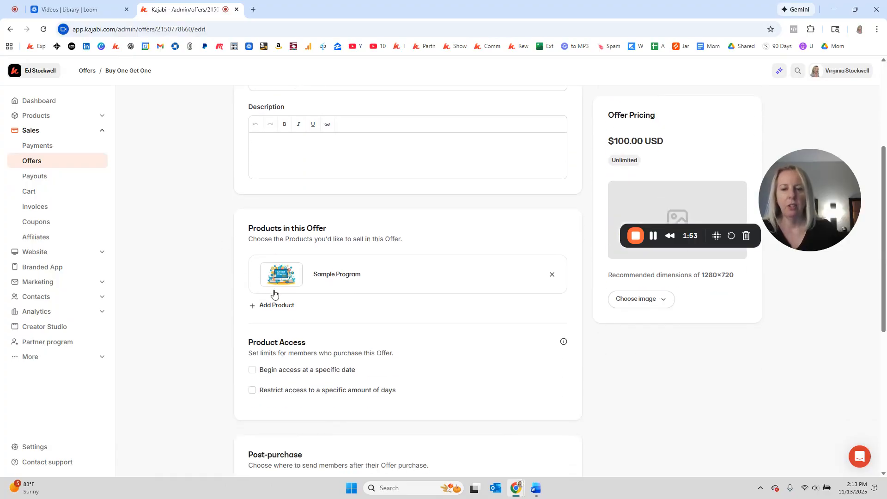
pyautogui.scroll(-5, 319, 282)
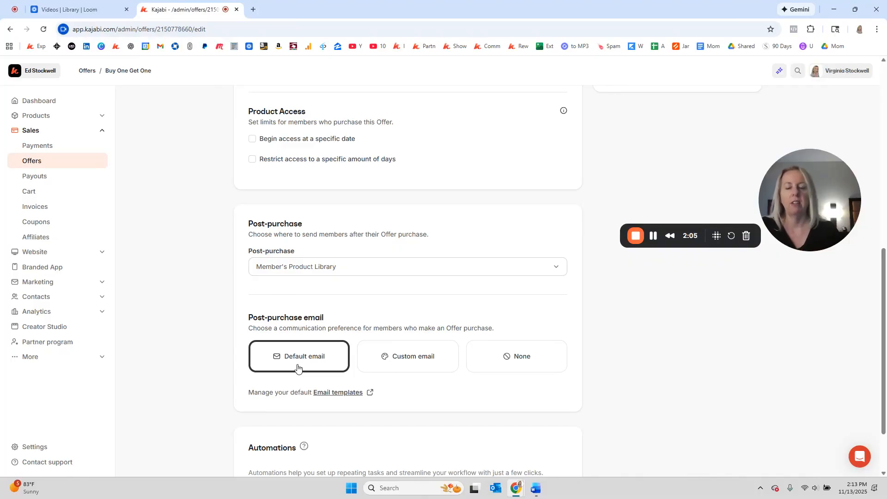
pyautogui.scroll(-2, 164, 331)
pyautogui.scroll(10, 647, 270)
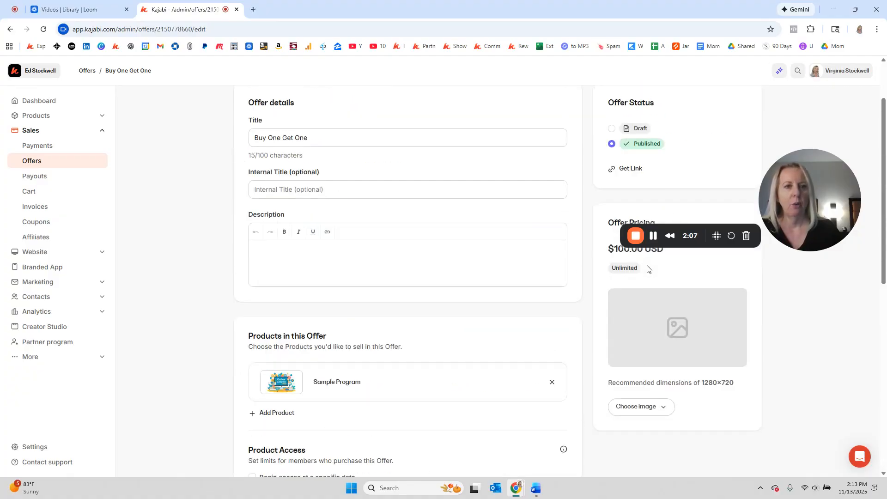
pyautogui.click(274, 137)
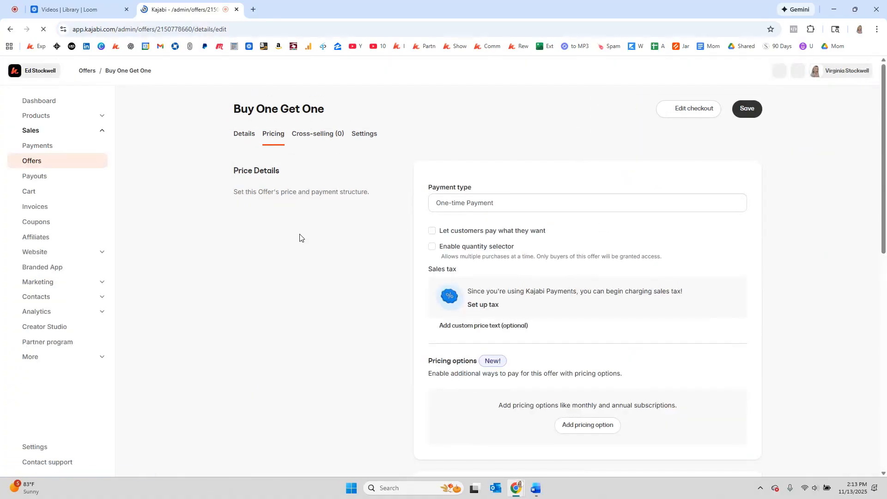
pyautogui.scroll(-6, 342, 266)
pyautogui.scroll(-5, 343, 267)
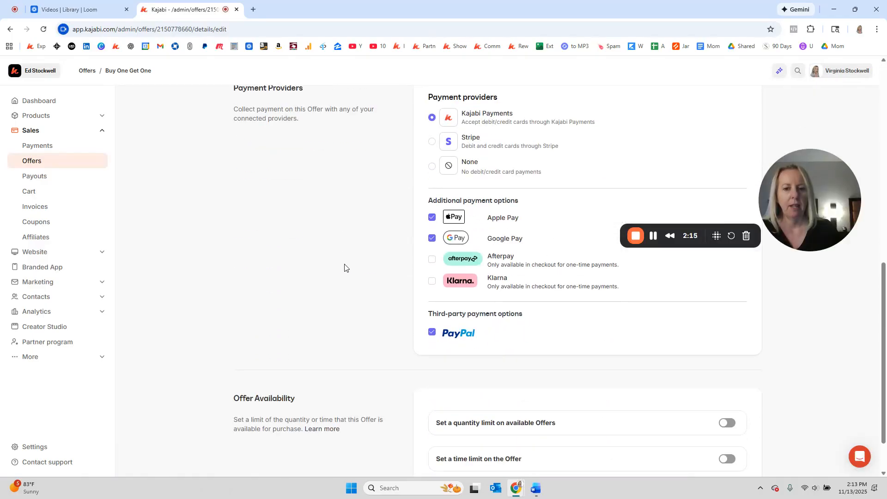
pyautogui.scroll(11, 339, 238)
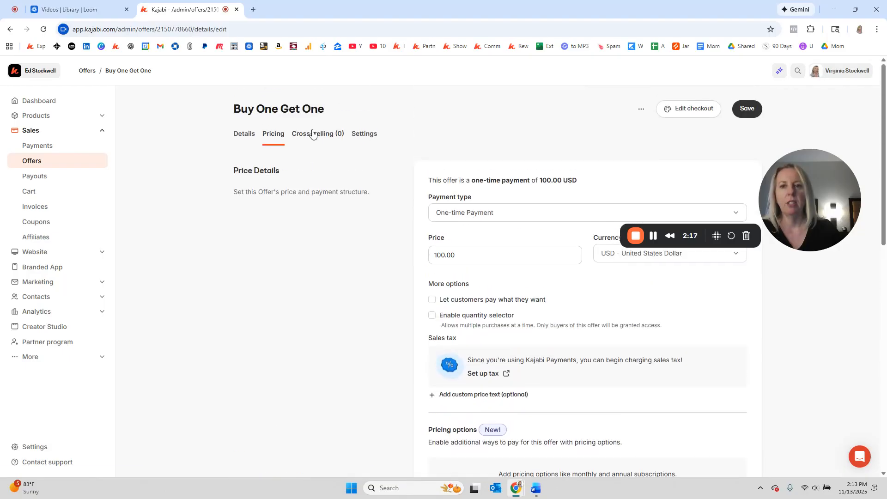
# Enable "Send as a gift" at checkout in the offer's settings and save the offer
pyautogui.click(371, 138)
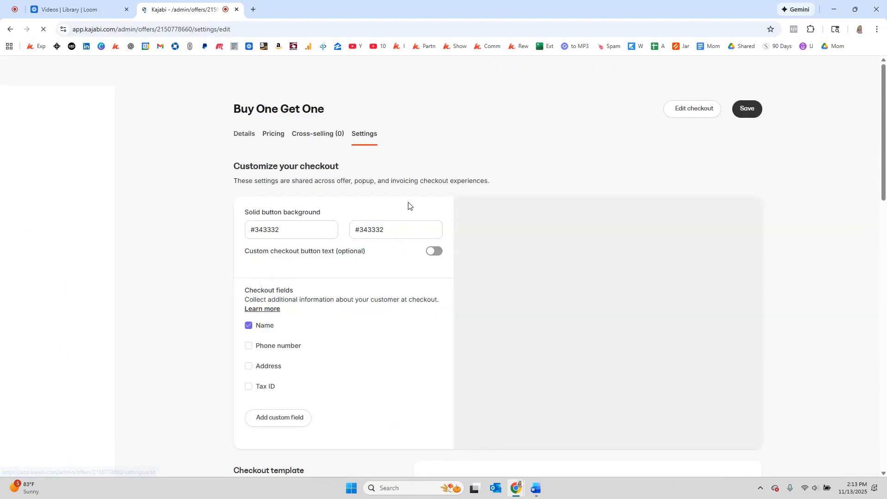
pyautogui.scroll(-2, 293, 297)
pyautogui.scroll(-8, 293, 296)
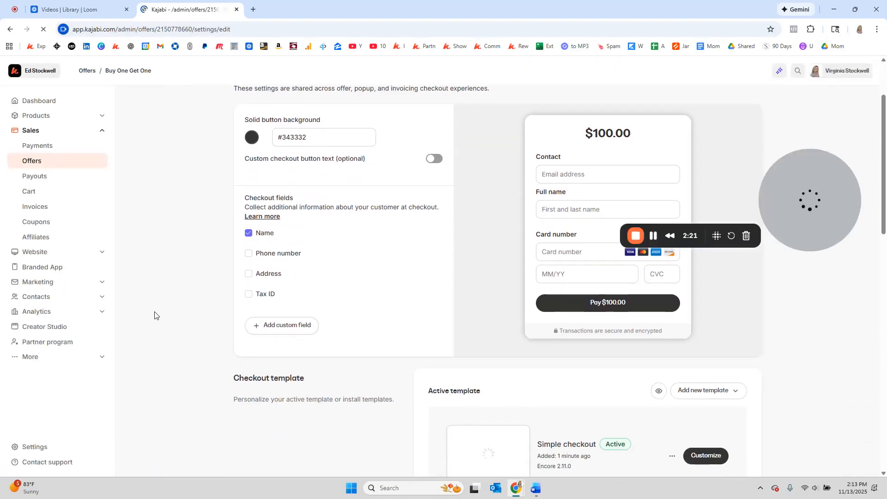
pyautogui.scroll(-6, 279, 330)
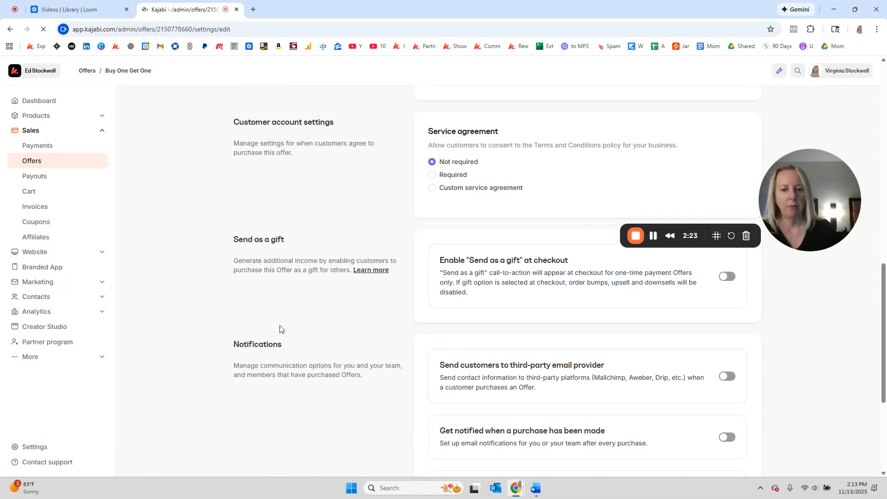
pyautogui.scroll(-2, 457, 352)
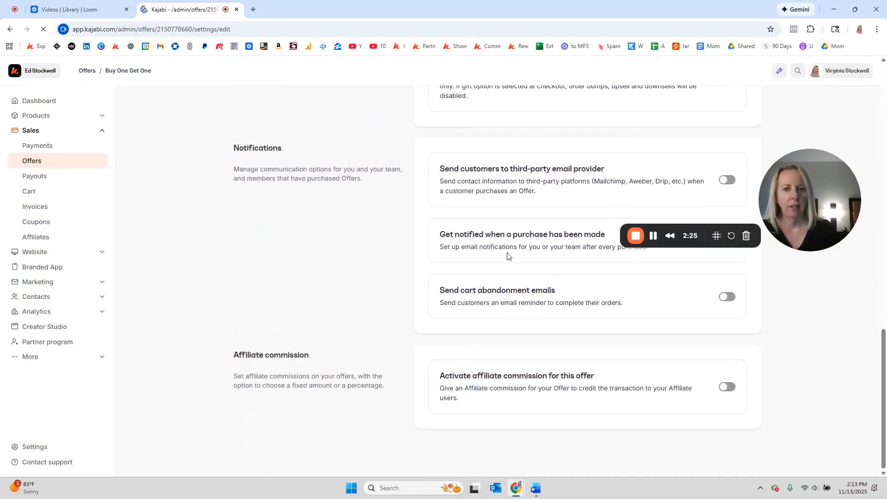
pyautogui.scroll(2, 605, 187)
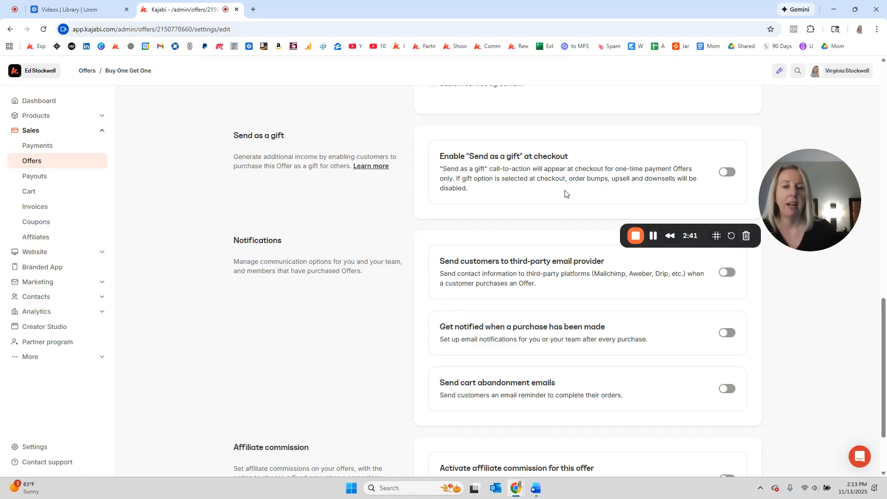
pyautogui.click(727, 172)
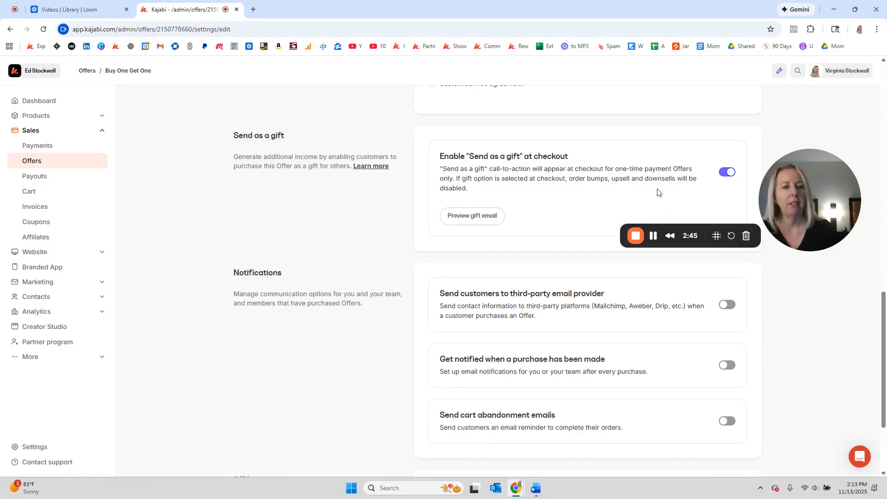
pyautogui.scroll(15, 658, 193)
pyautogui.click(748, 109)
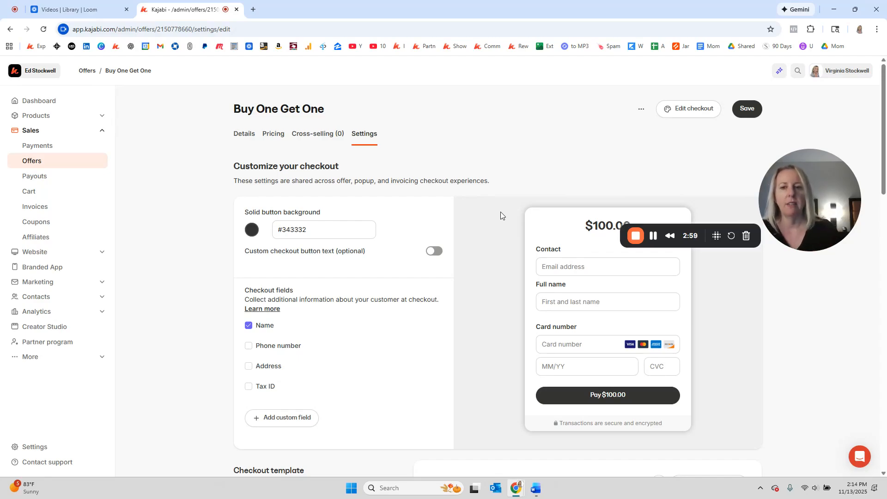
# Preview the offer's gift email, then close the preview and return to the offer settings
pyautogui.scroll(-5, 230, 218)
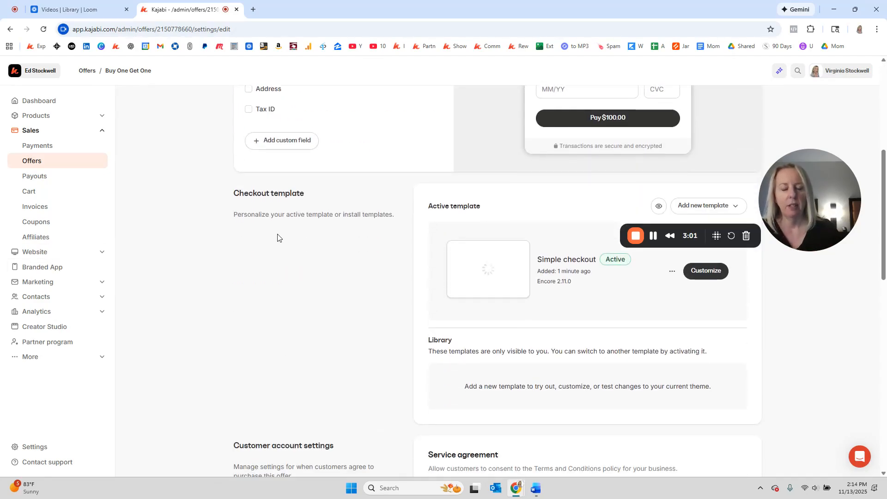
pyautogui.scroll(-7, 415, 283)
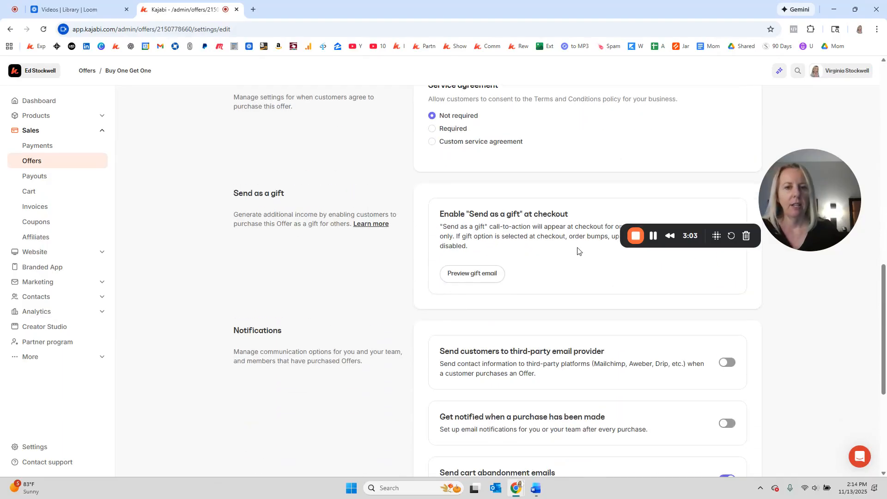
pyautogui.scroll(-1, 536, 259)
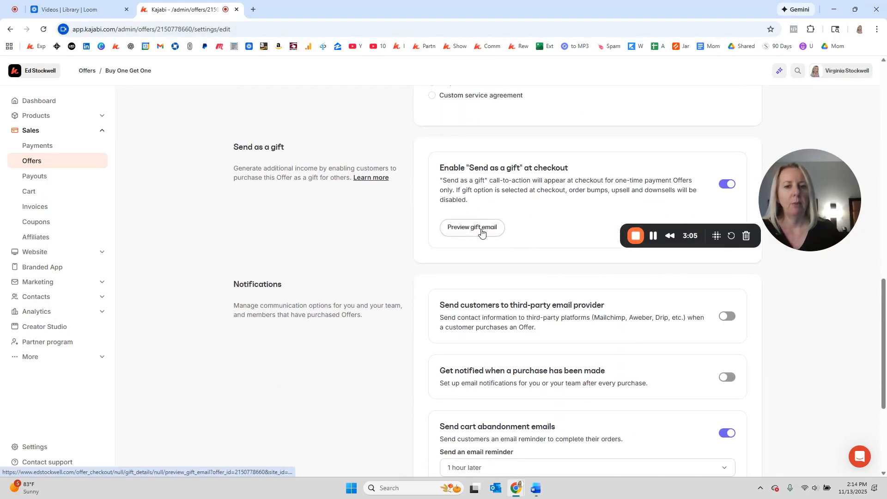
pyautogui.click(481, 232)
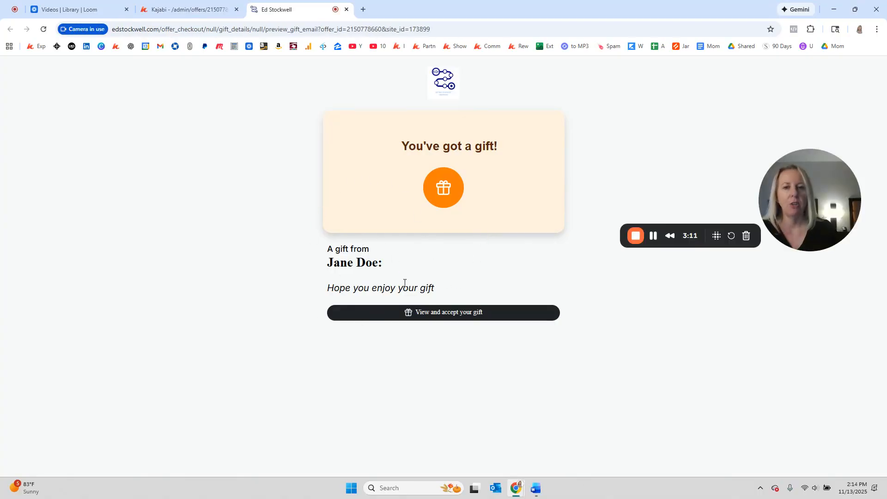
pyautogui.click(346, 10)
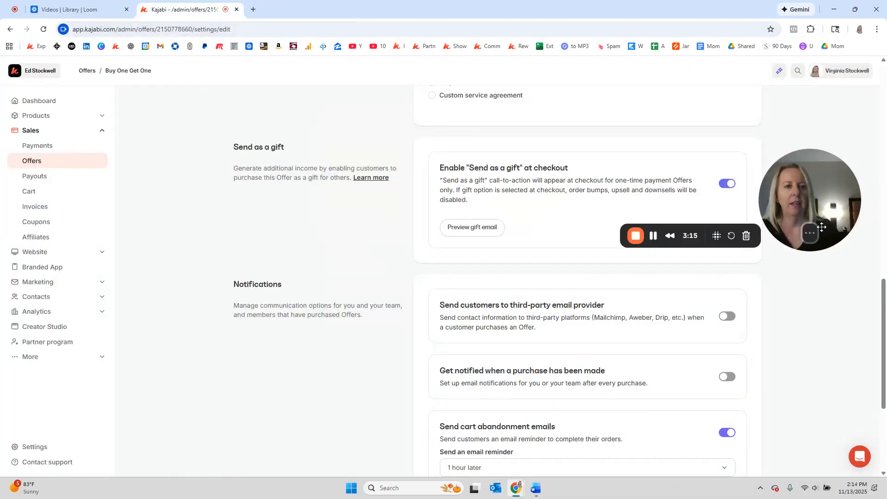
# Open the offer's checkout page in the editor and preview it as customers will see it
pyautogui.scroll(15, 704, 221)
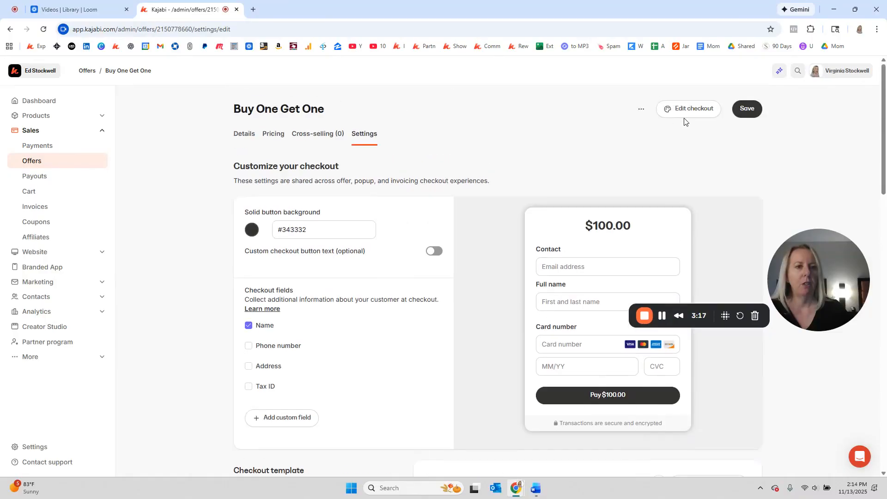
pyautogui.click(702, 109)
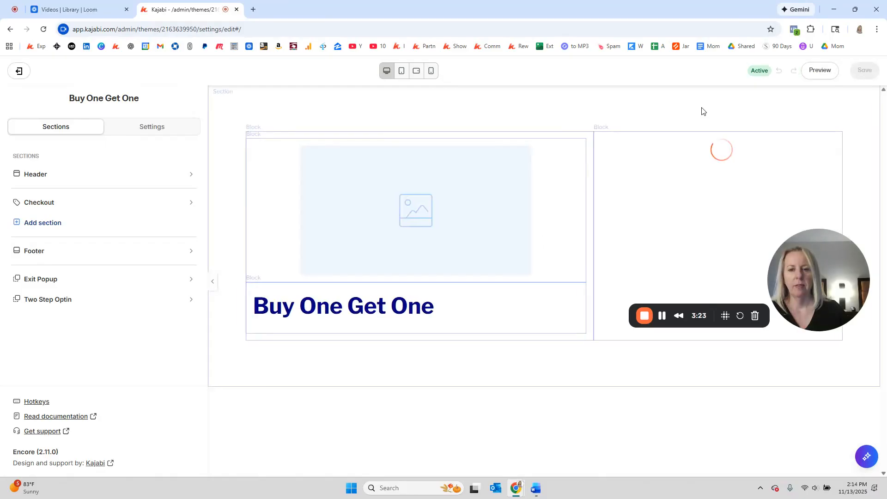
pyautogui.scroll(-1, 665, 194)
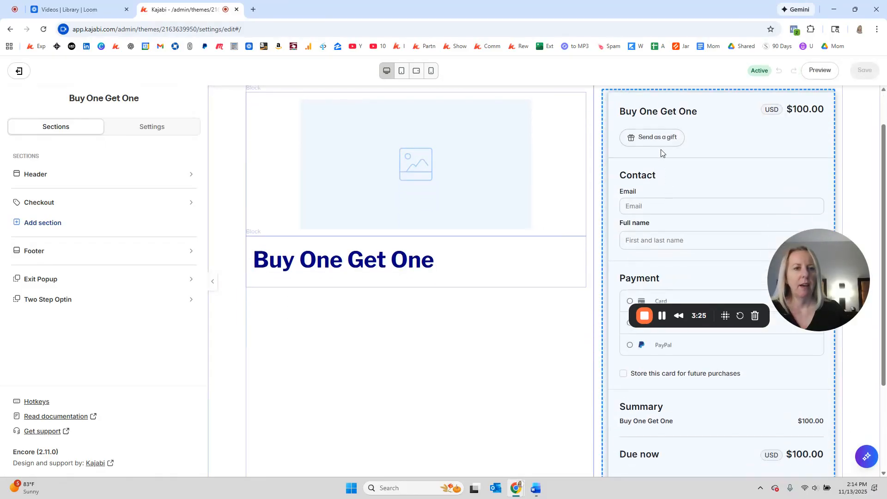
pyautogui.click(820, 70)
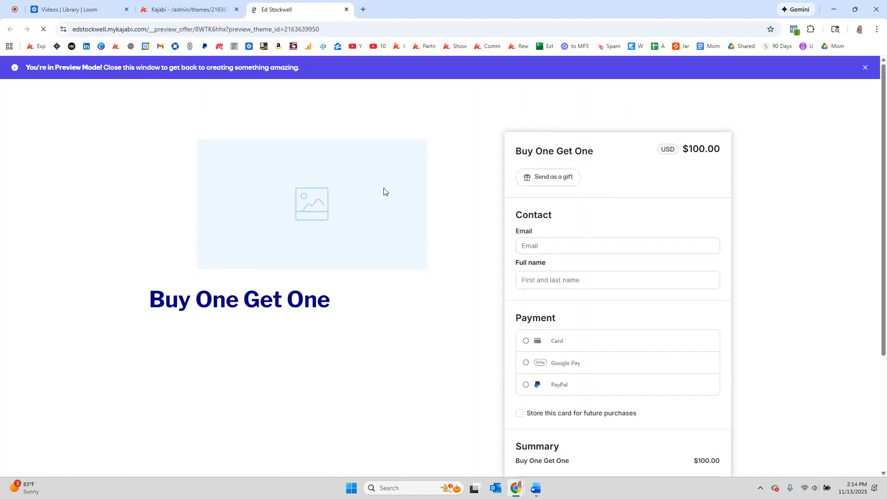
pyautogui.scroll(-3, 234, 307)
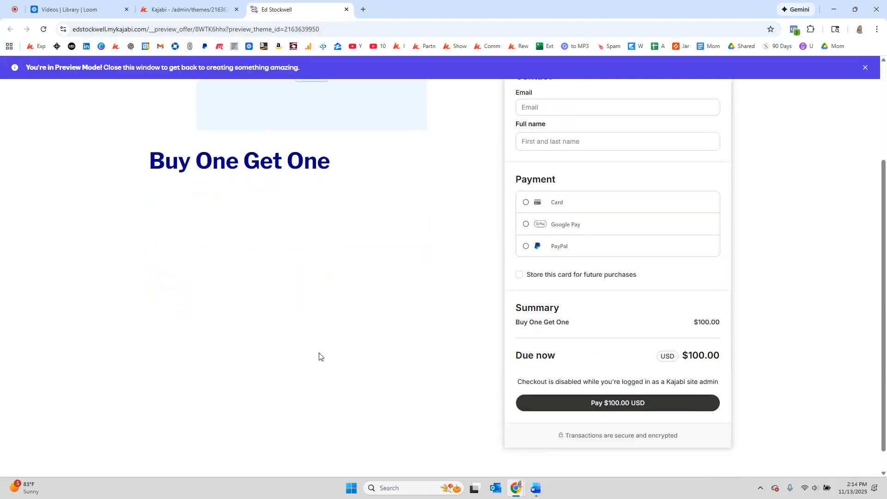
pyautogui.scroll(3, 357, 354)
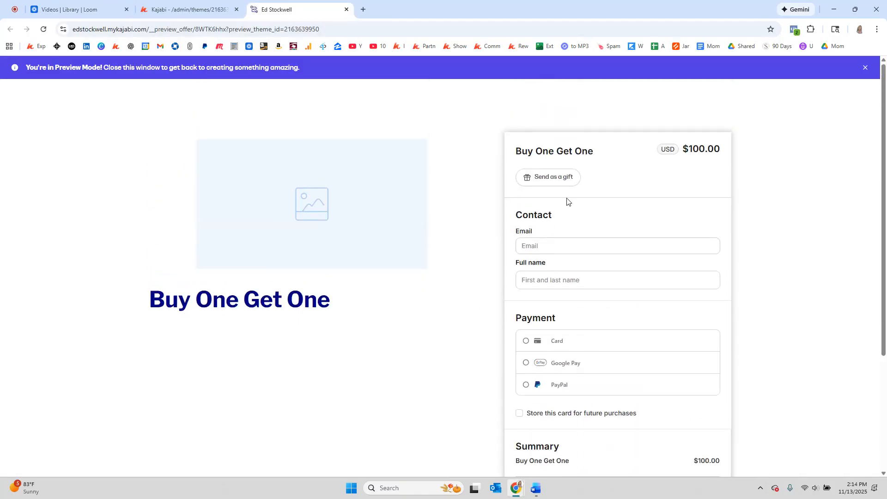
# Open the gift form in the checkout preview and examine the "Schedule for later" delivery date options, including the December 2025 calendar
pyautogui.click(570, 178)
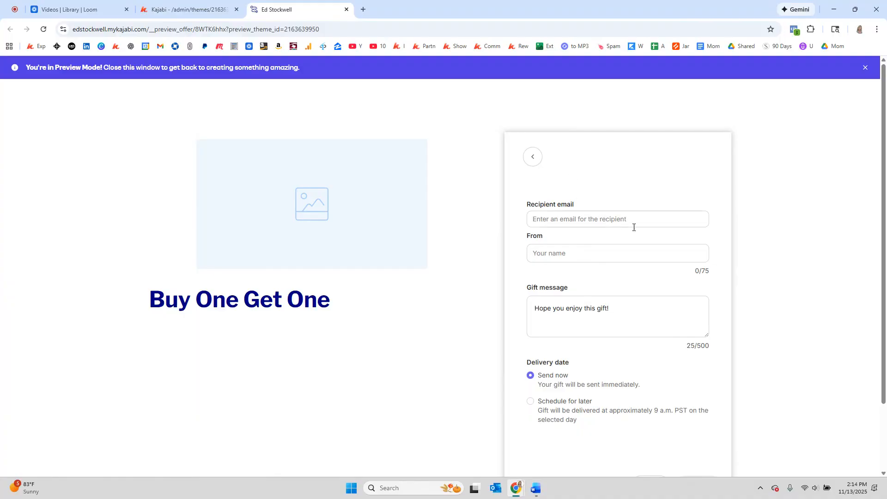
pyautogui.scroll(-2, 607, 222)
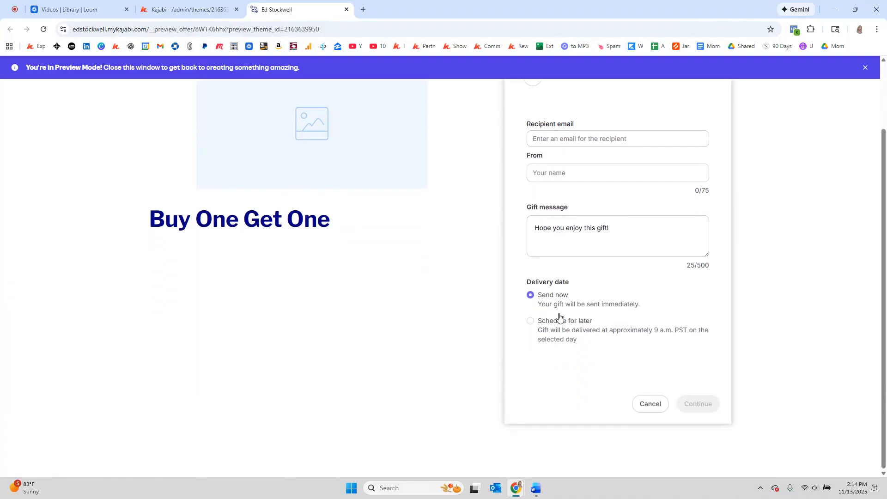
pyautogui.click(531, 322)
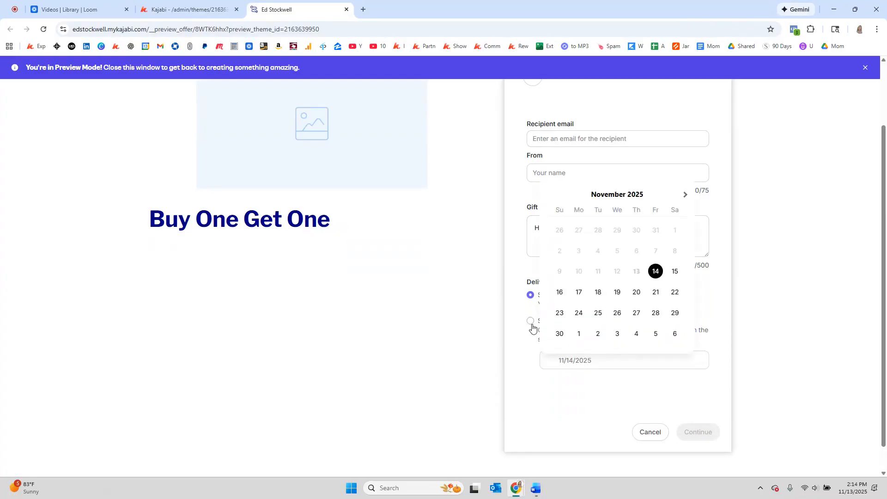
pyautogui.click(685, 195)
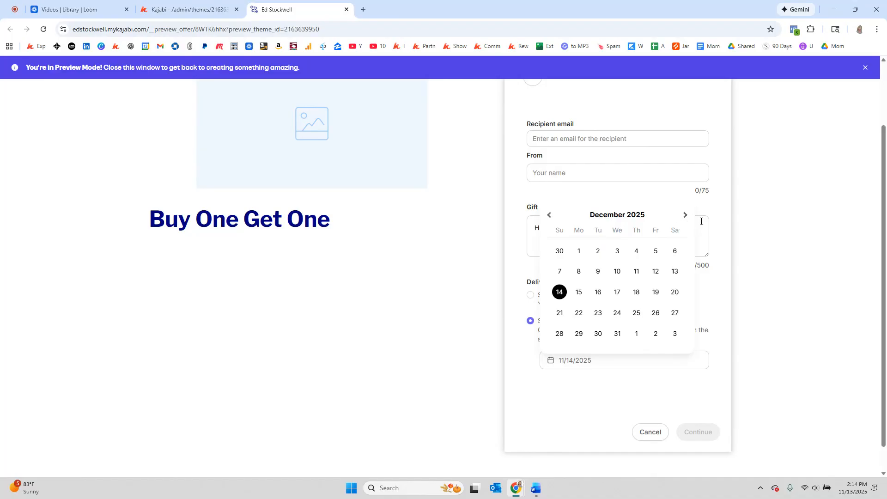
pyautogui.click(728, 236)
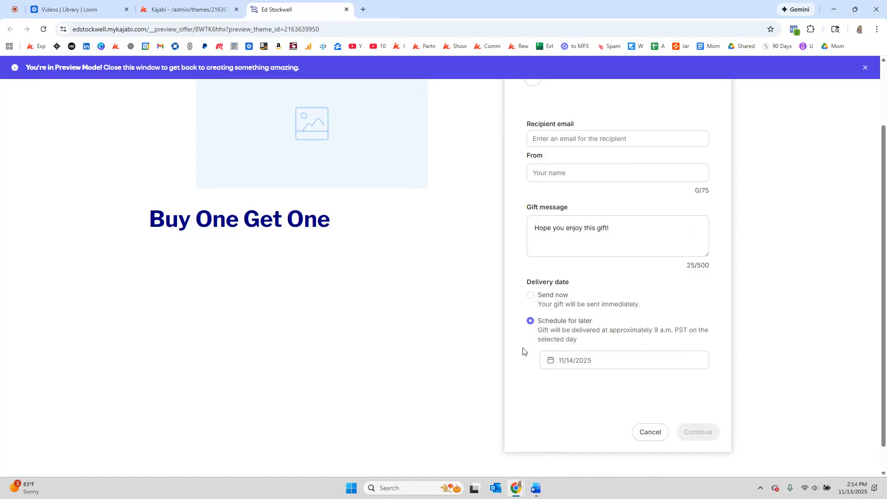
pyautogui.scroll(1, 715, 326)
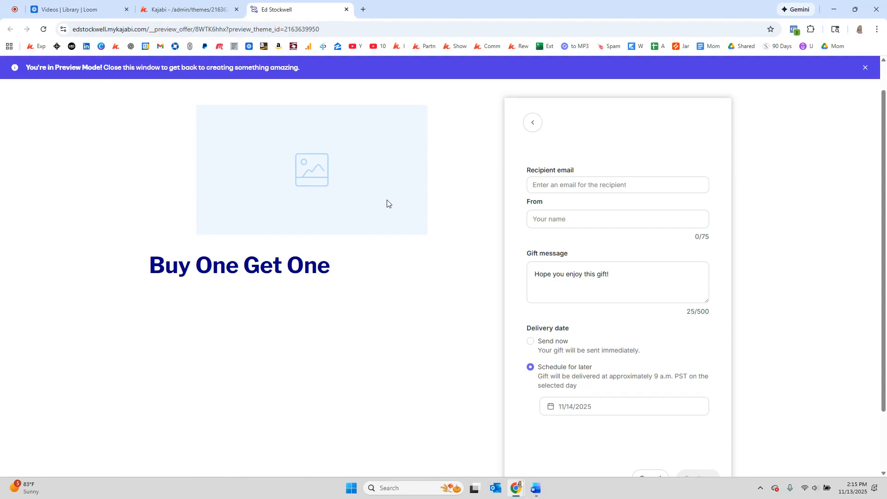
# Exit the checkout editor and return to the Automations section of the offer's details
pyautogui.click(188, 7)
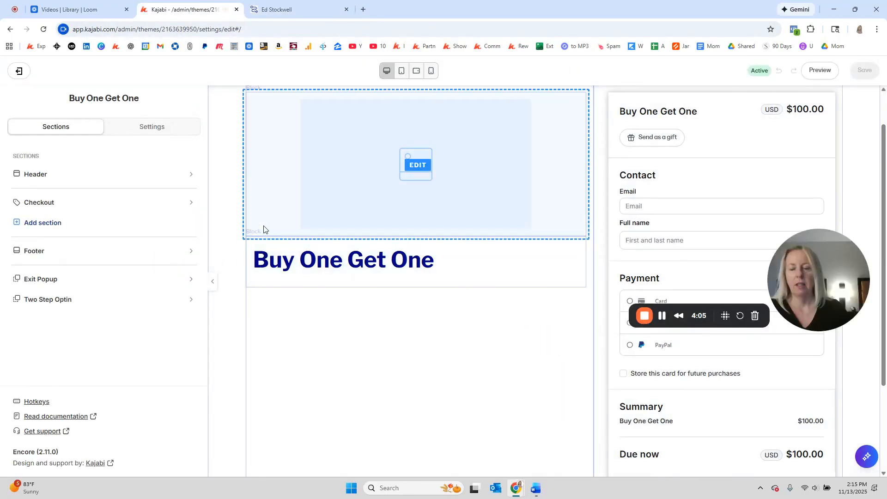
pyautogui.click(17, 70)
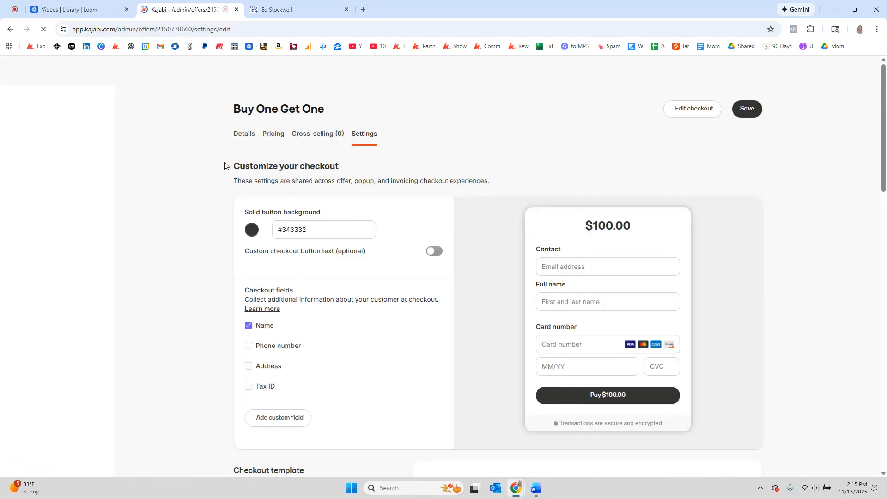
pyautogui.click(245, 134)
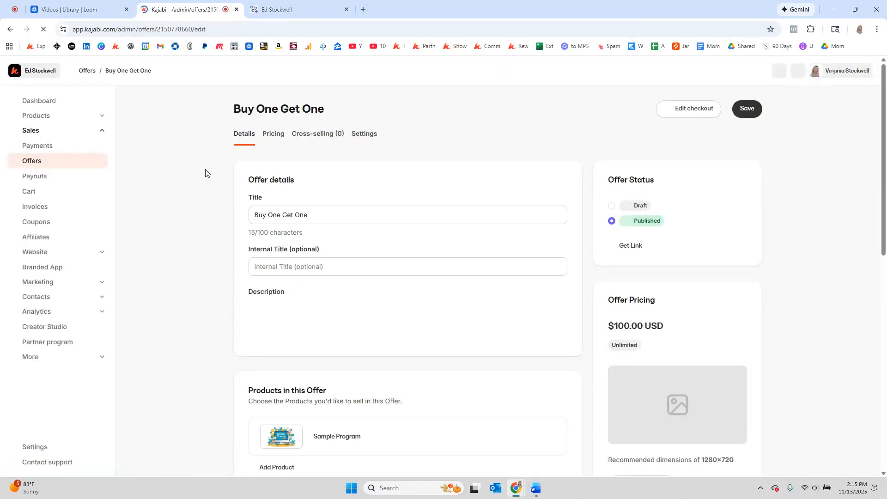
pyautogui.scroll(-5, 206, 174)
pyautogui.scroll(-5, 206, 173)
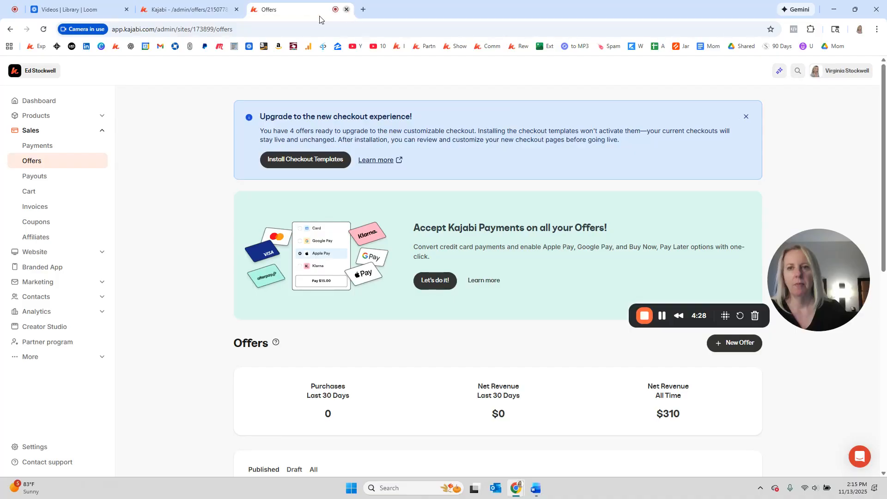
pyautogui.click(189, 10)
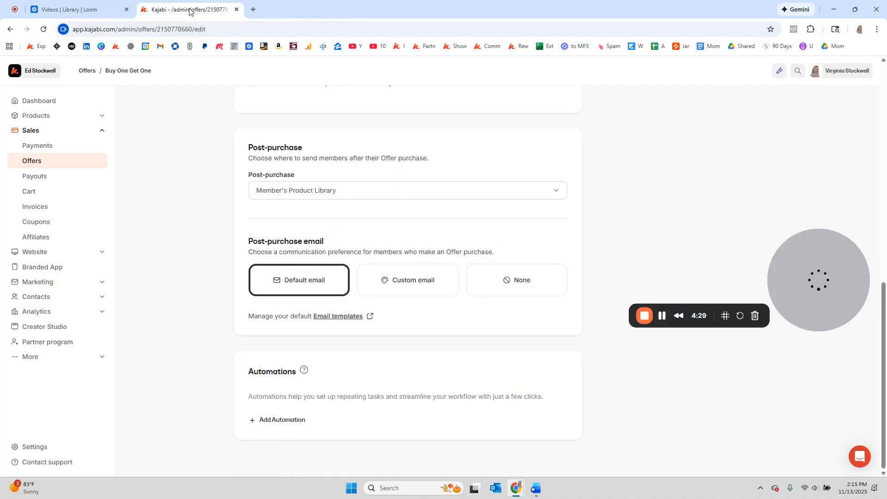
# Add an automation that grants the Buy One Get One offer when it is purchased, with Send Offer Grant Email turned off
pyautogui.click(292, 425)
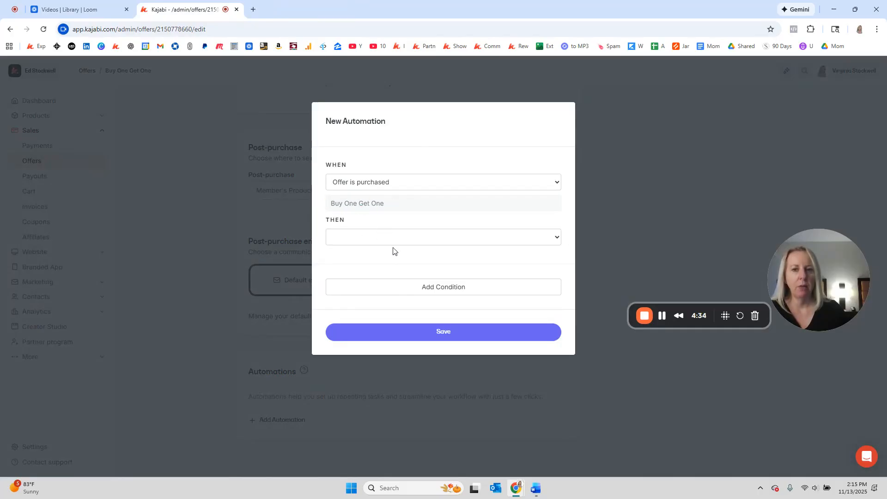
pyautogui.click(413, 237)
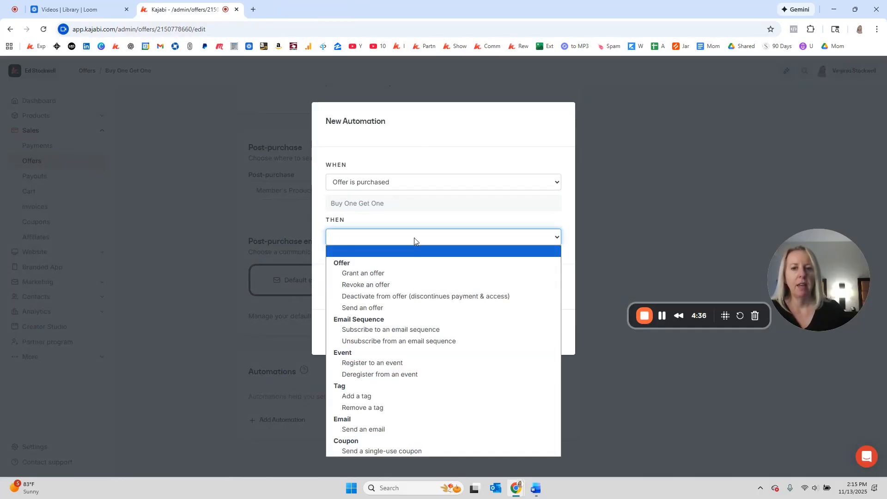
pyautogui.click(408, 277)
pyautogui.click(387, 260)
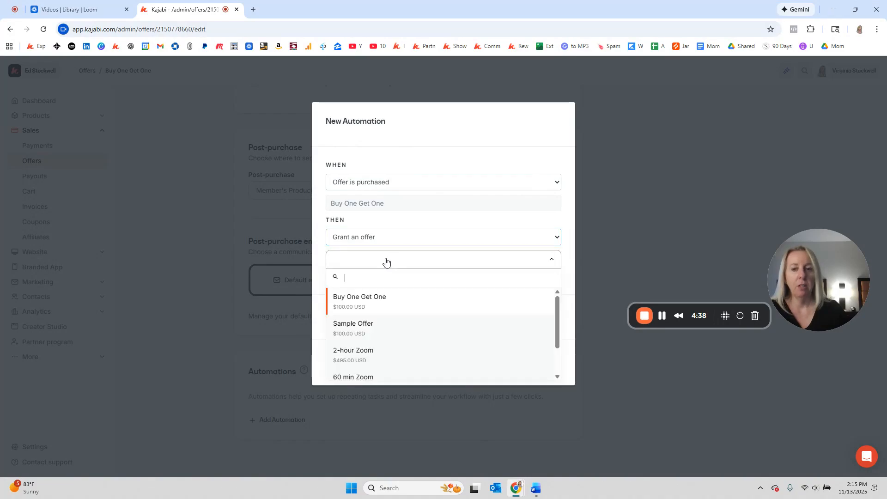
pyautogui.click(350, 305)
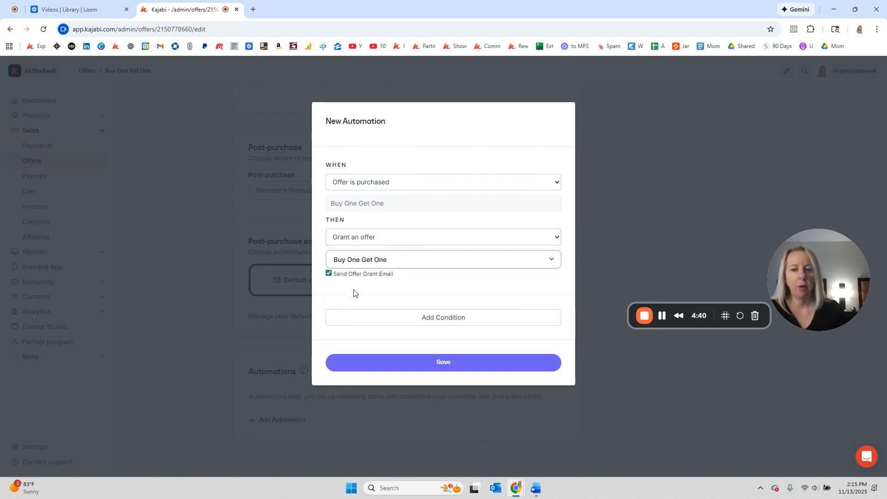
pyautogui.click(329, 273)
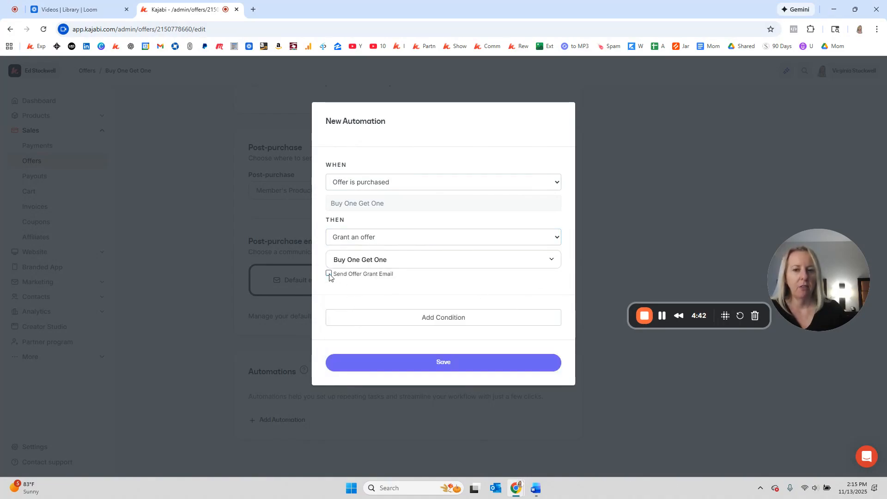
pyautogui.click(453, 367)
pyautogui.scroll(-2, 397, 298)
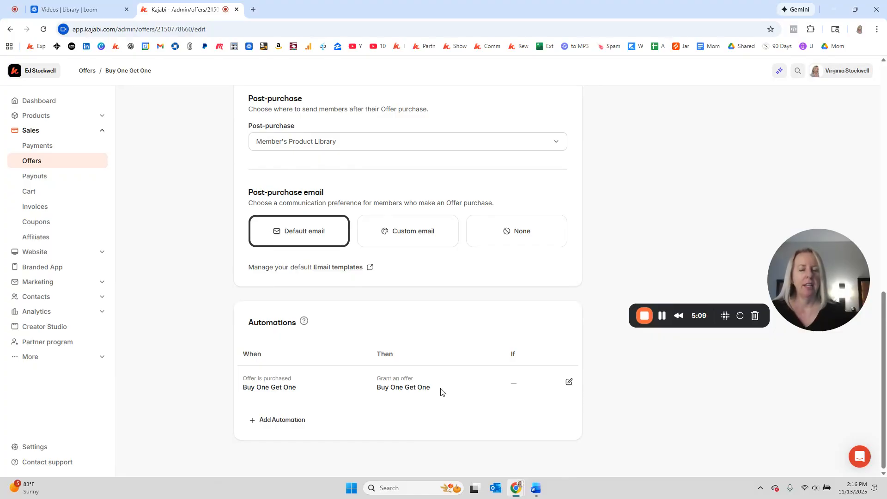
pyautogui.scroll(7, 440, 392)
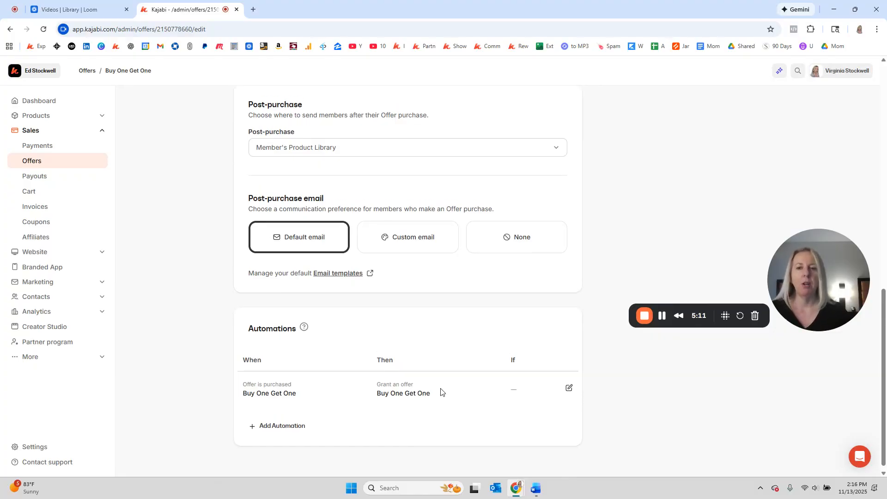
pyautogui.scroll(-7, 277, 277)
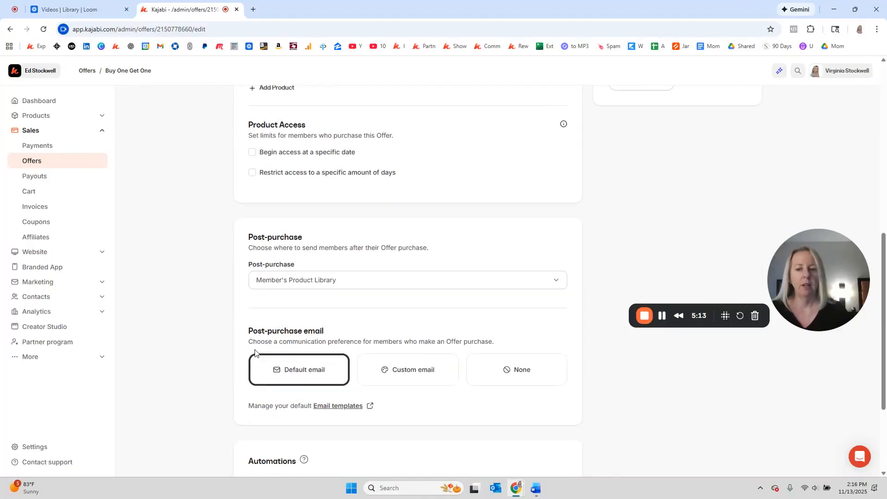